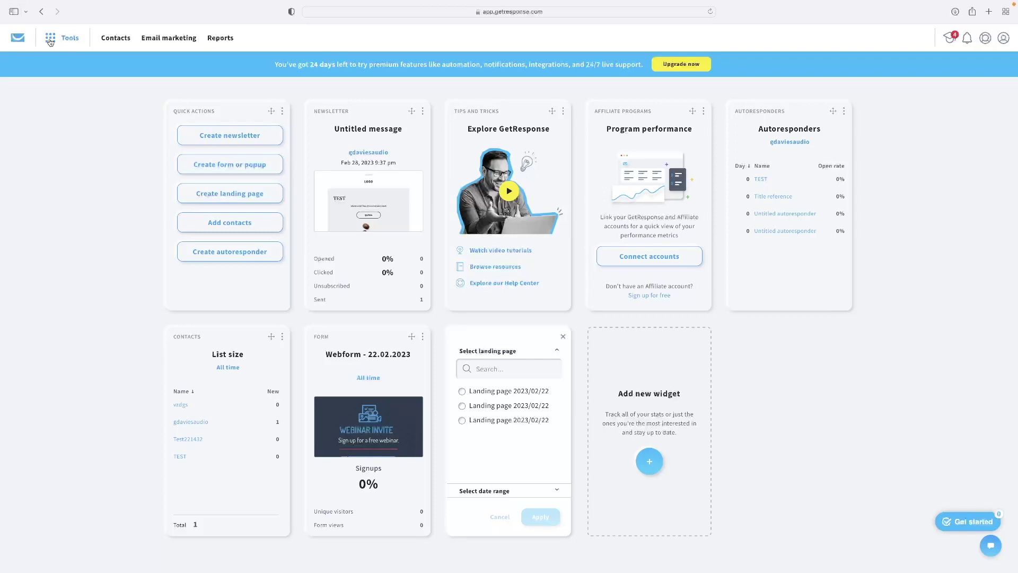
Create a new newsletter from the dashboard's quick actions and name the message "st"
left_click(260, 134)
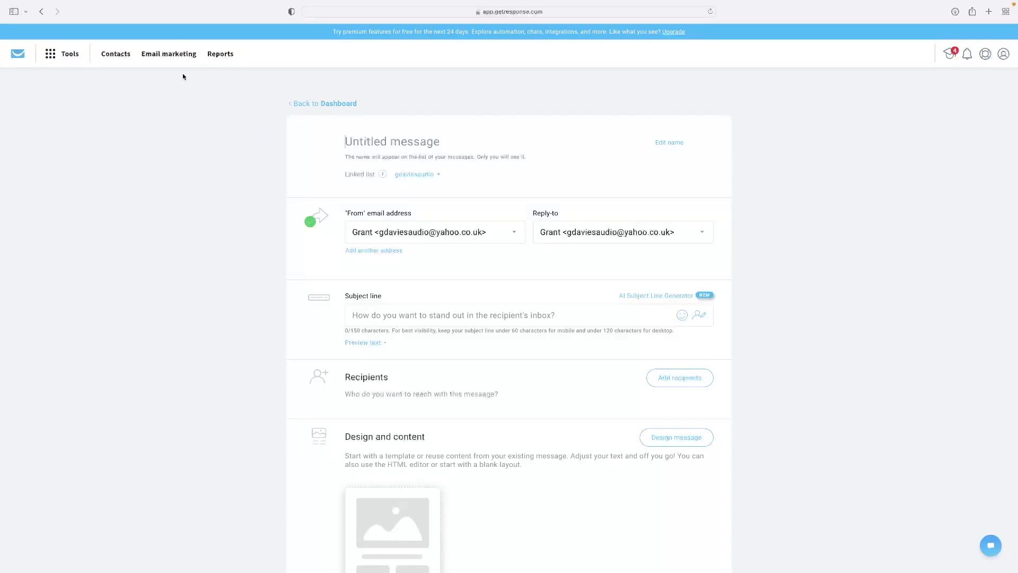
scroll(204, 146, "left", 10)
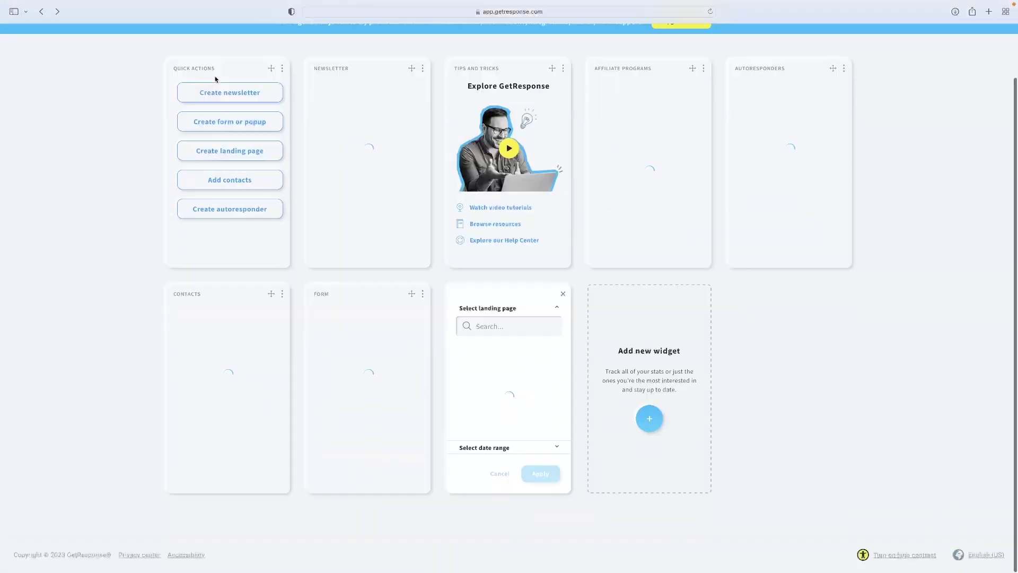
left_click(251, 96)
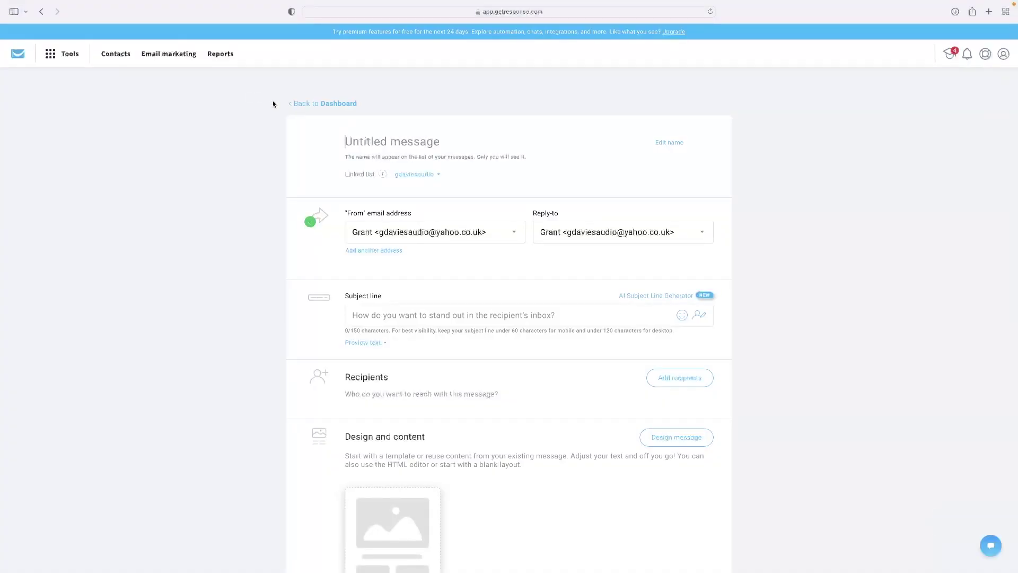
type("st")
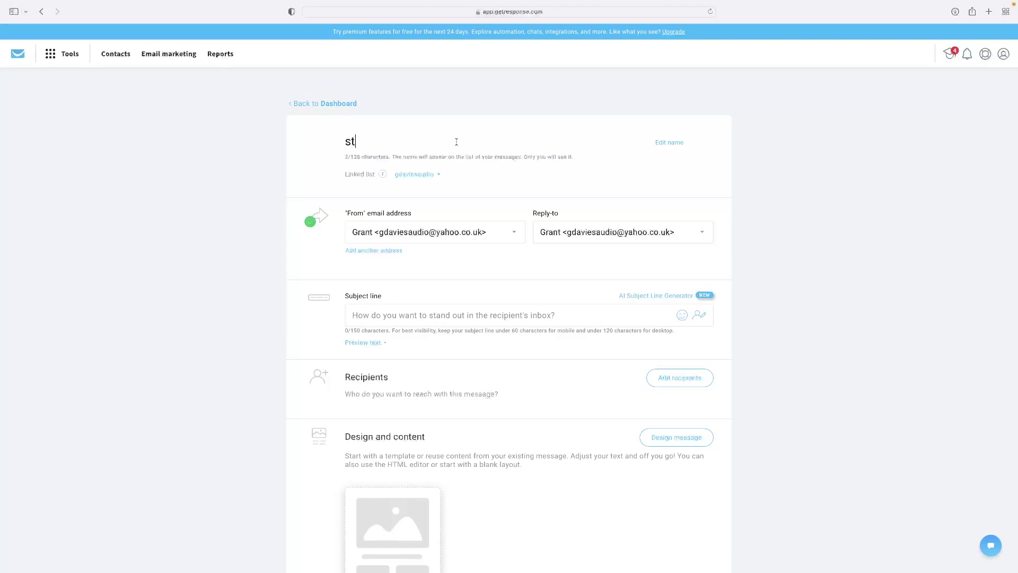
scroll(469, 233, "down", 2)
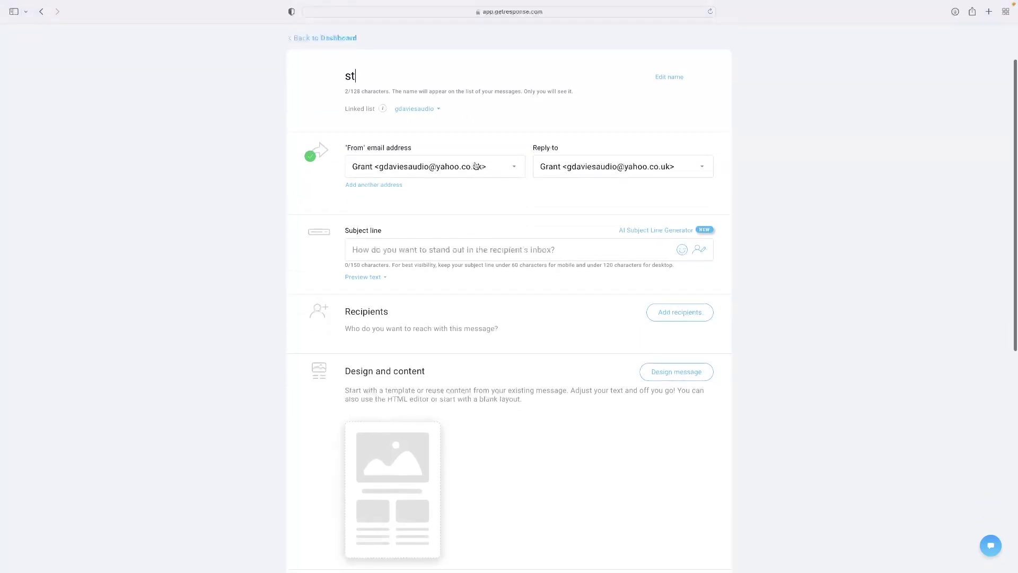
scroll(155, 112, "up", 2)
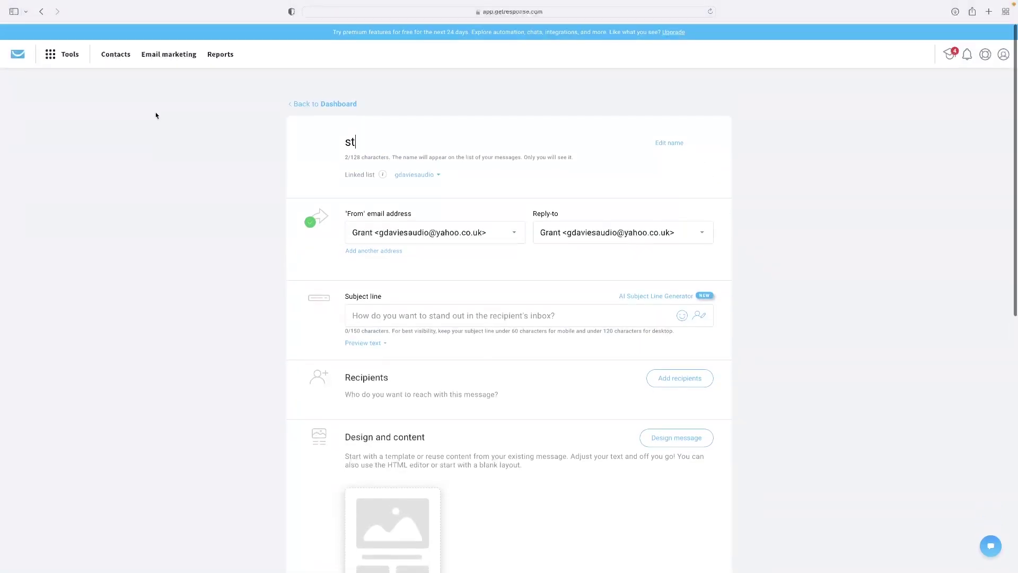
Open the Contacts page in a new tab and view the dialog for creating a list, cancelling it without creating one
right_click(123, 56)
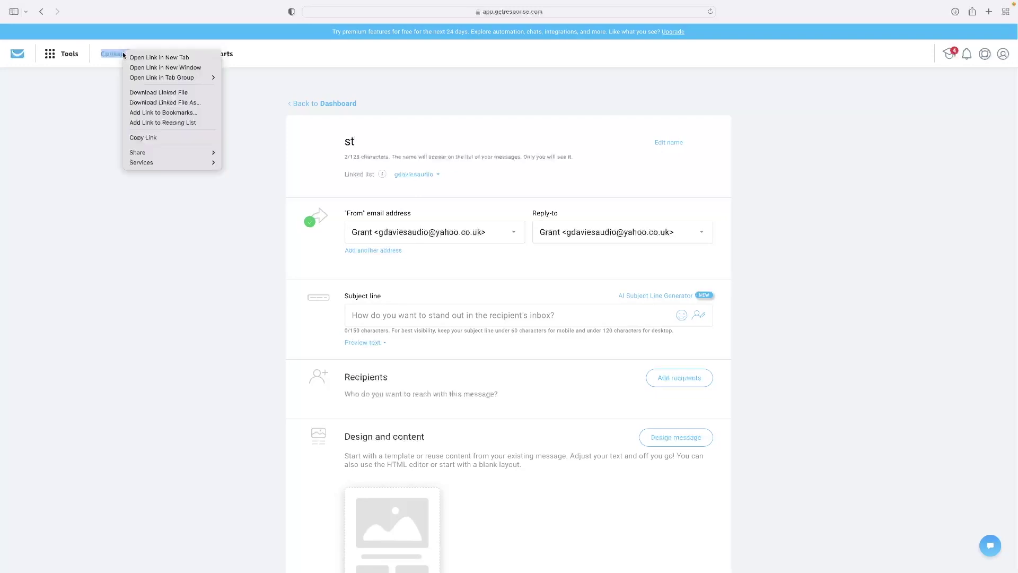
left_click(160, 59)
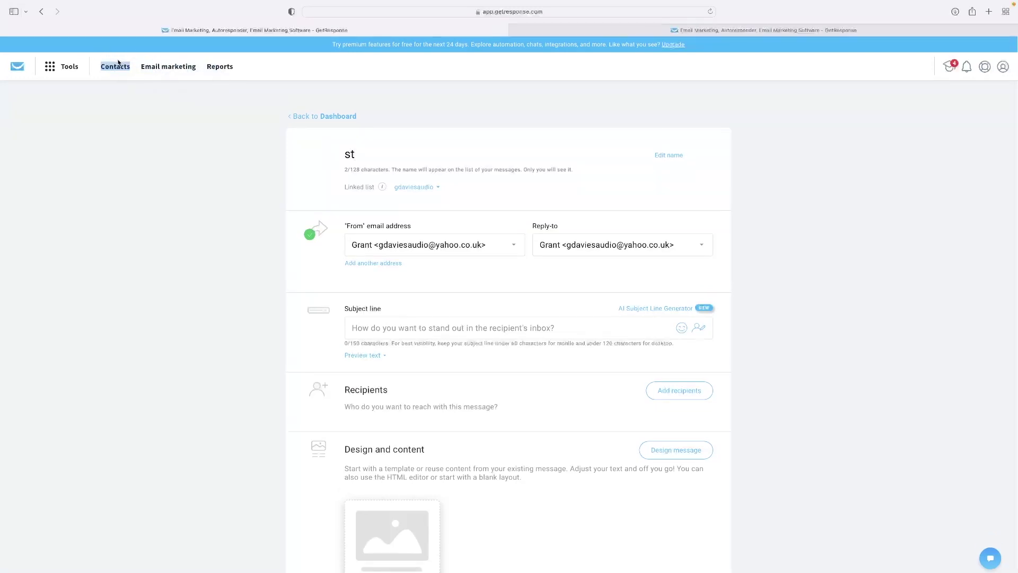
left_click(751, 27)
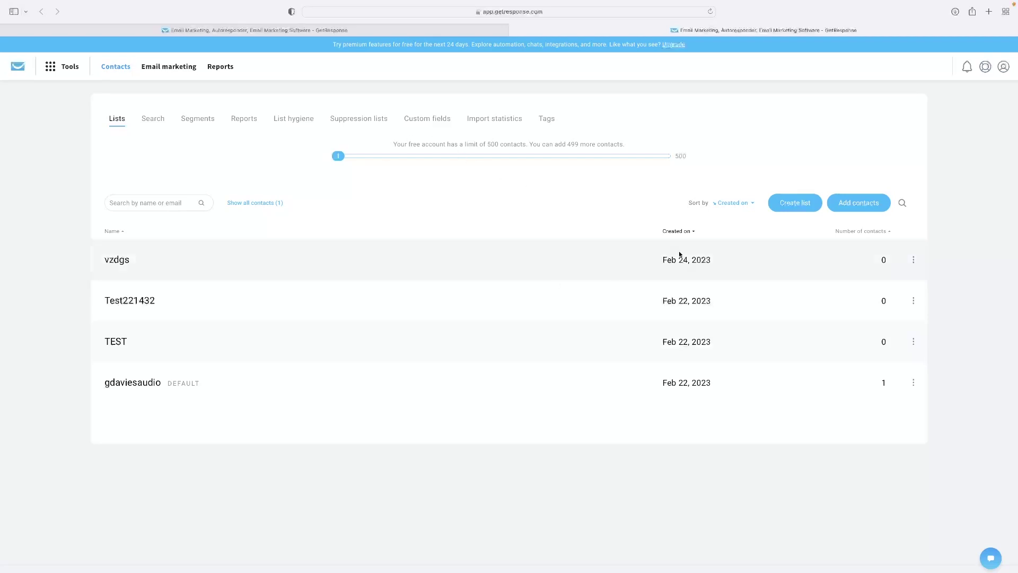
left_click(794, 205)
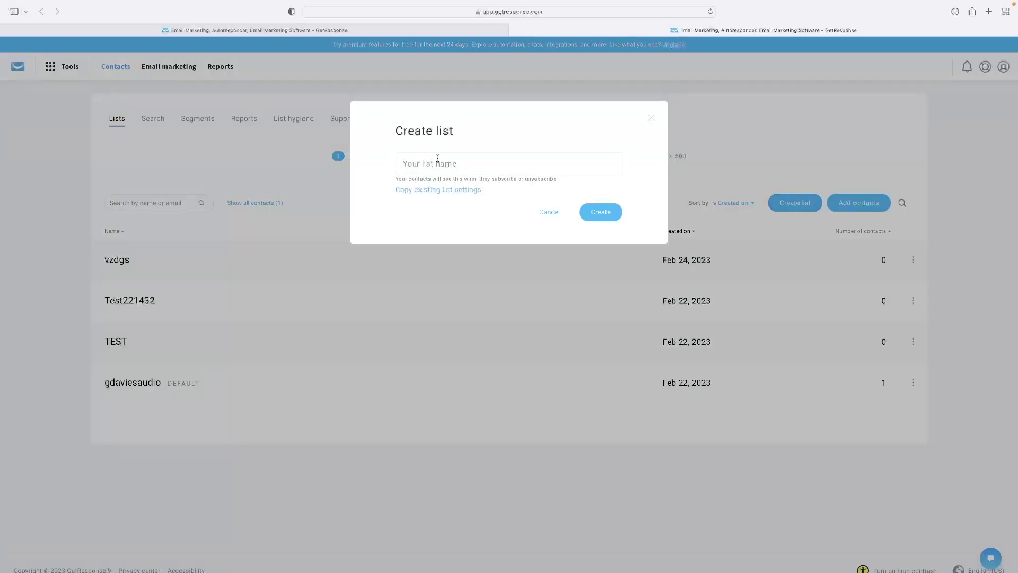
left_click(551, 212)
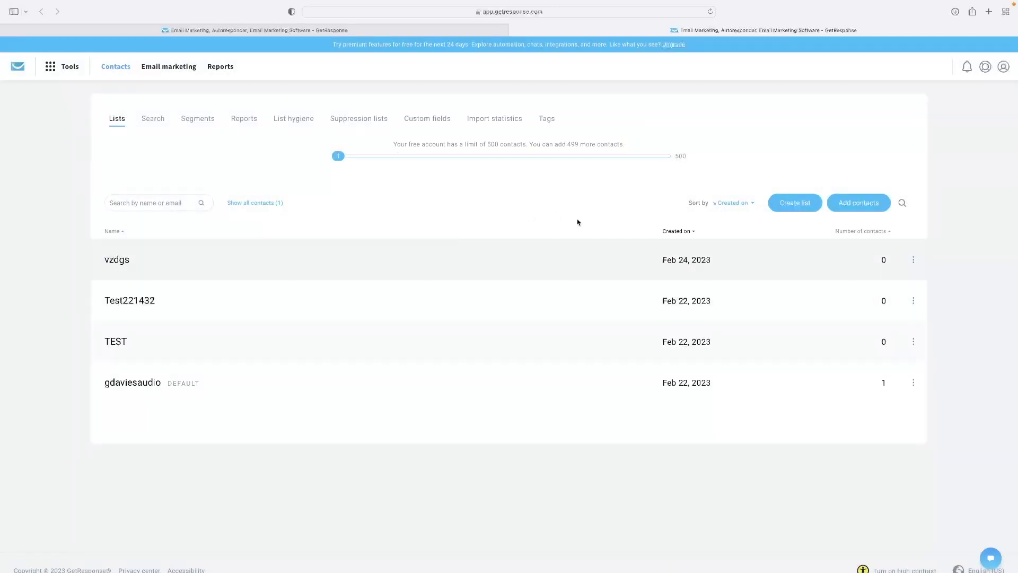
Examine the add-contacts form's list choices and required fields, tick the permission option, and return to the newsletter without adding a contact
left_click(858, 204)
left_click(520, 166)
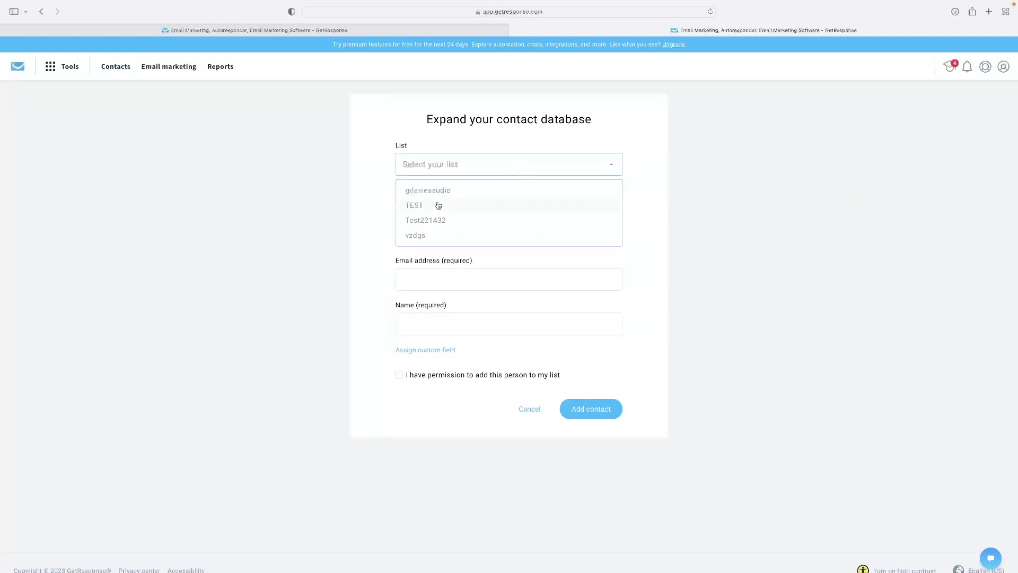
left_click(787, 202)
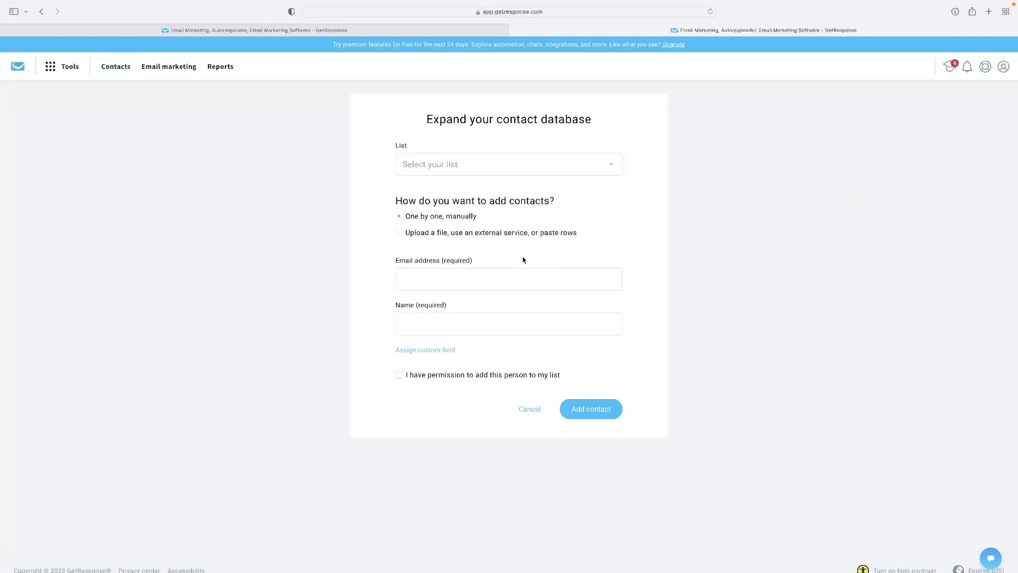
left_click(523, 277)
left_click(519, 321)
left_click(494, 374)
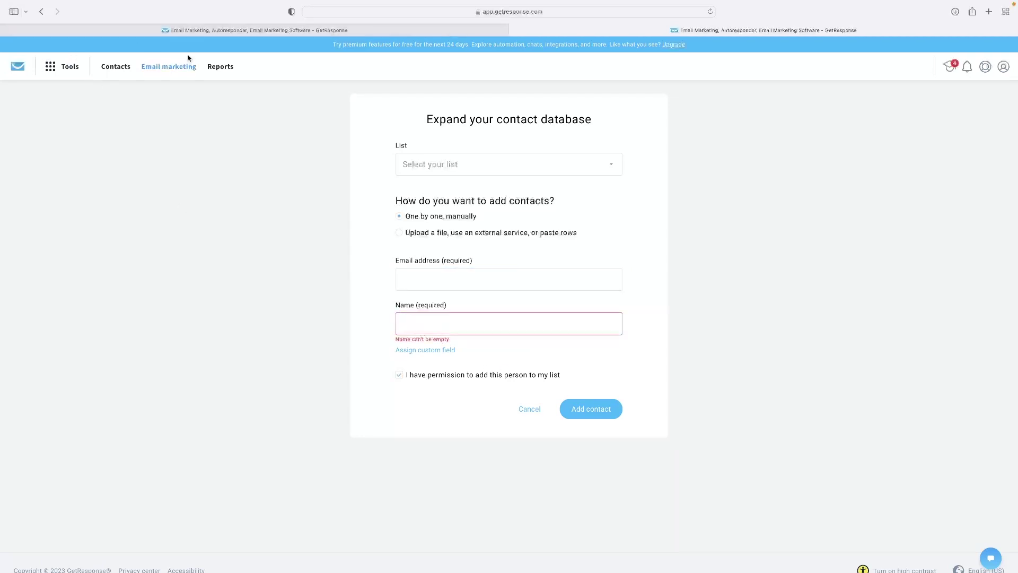
left_click(514, 30)
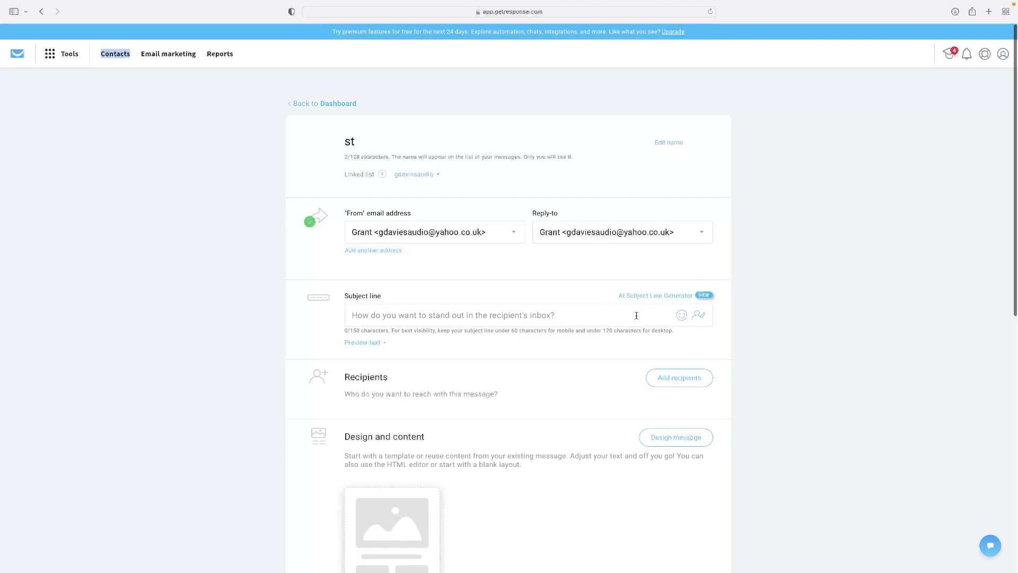
Add the default contact list as the newsletter's recipients
left_click(477, 314)
scroll(483, 314, "down", 2)
scroll(485, 313, "down", 2)
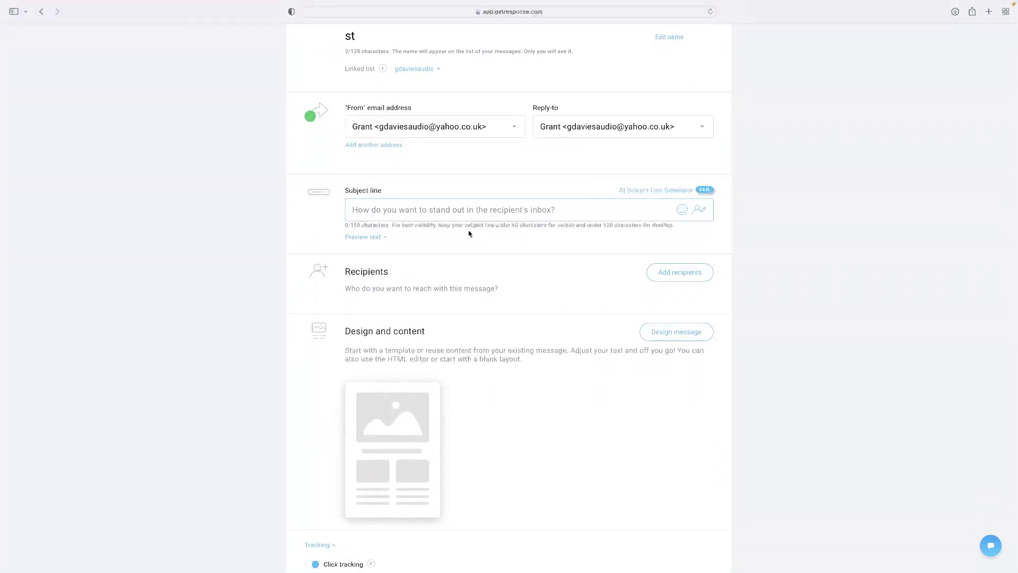
scroll(467, 231, "down", 2)
left_click(681, 230)
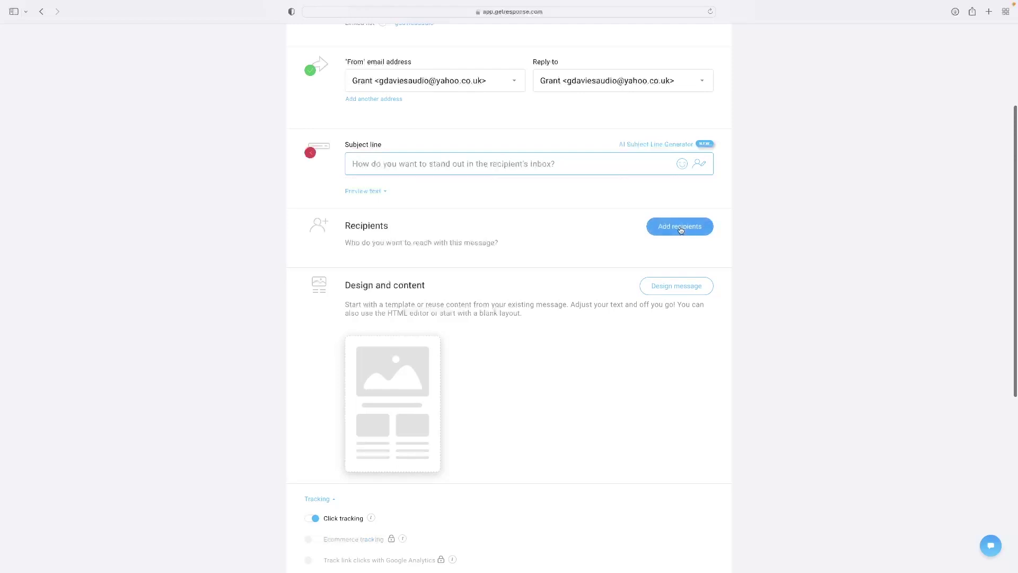
left_click(681, 229)
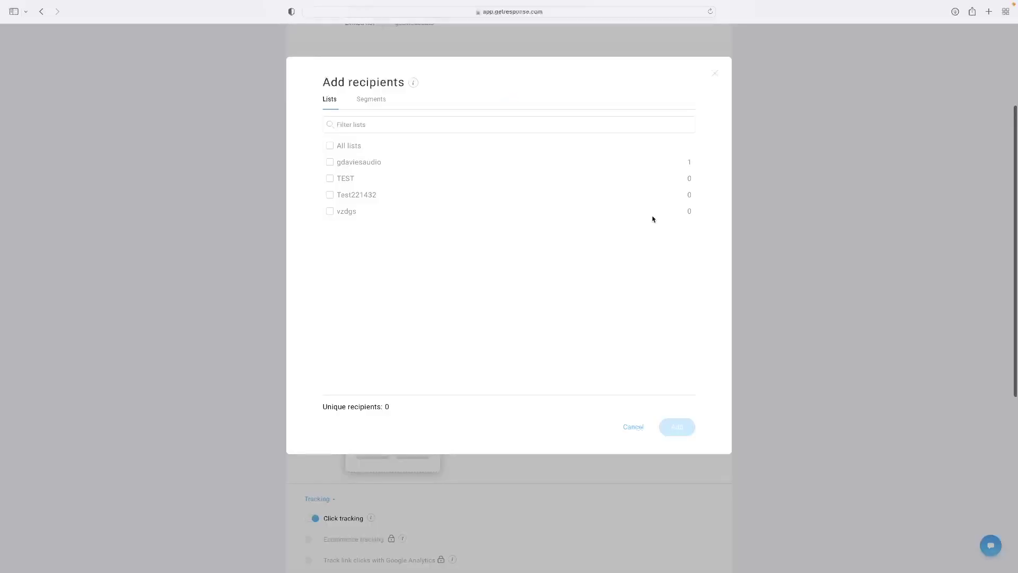
left_click(345, 163)
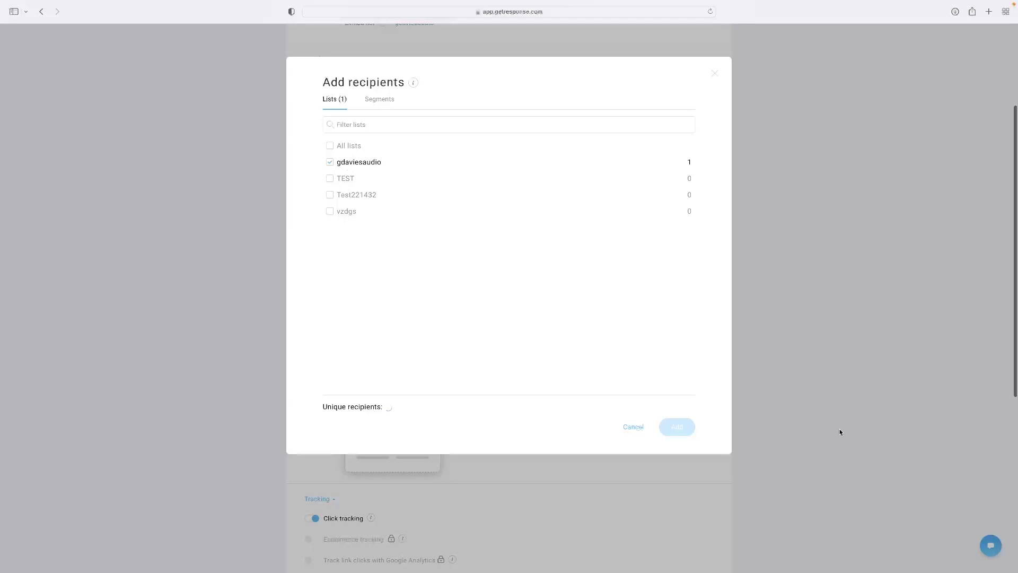
left_click(679, 427)
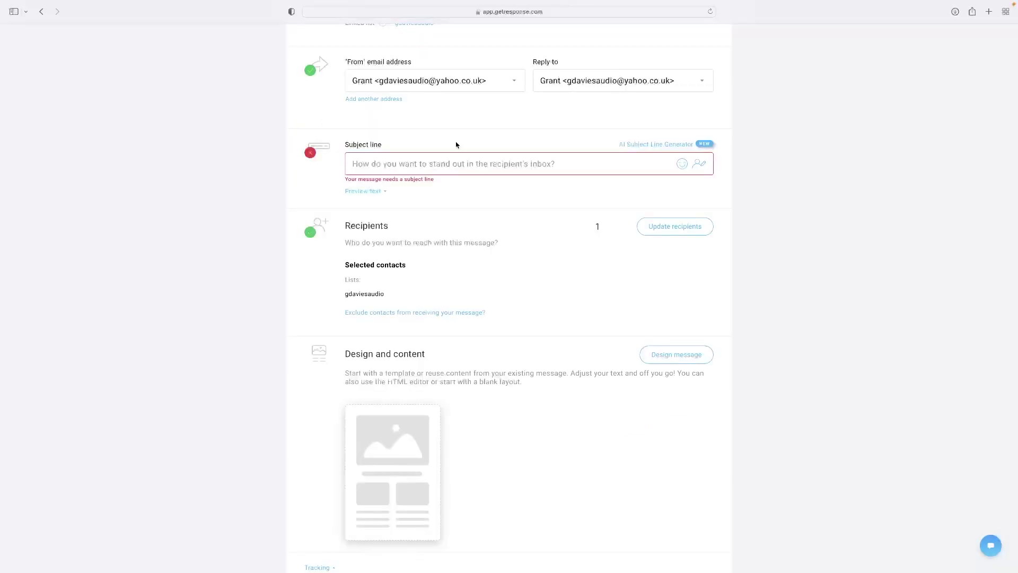
Set the newsletter's subject line to "end"
left_click(454, 163)
type("end")
scroll(456, 288, "down", 1)
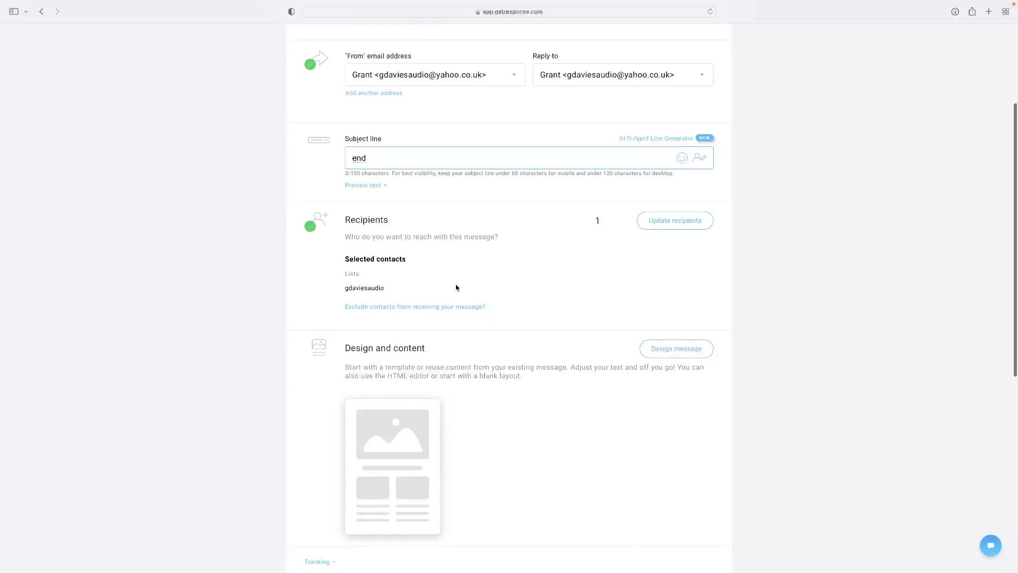
Start designing the message, browse the predesigned templates, and use the Valentine's Day Sweetheart template
scroll(456, 287, "down", 5)
left_click(660, 223)
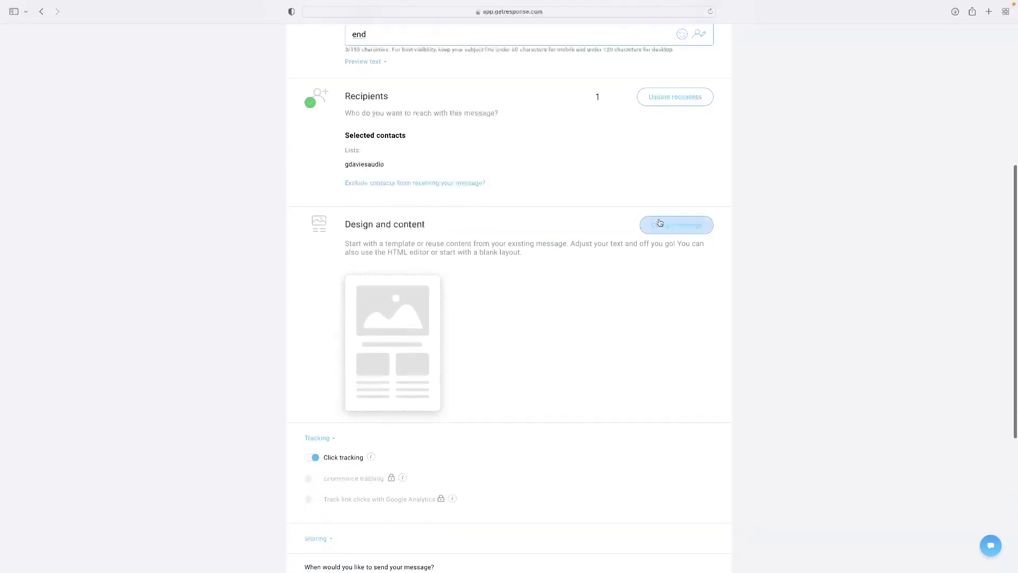
mouse_move(397, 345)
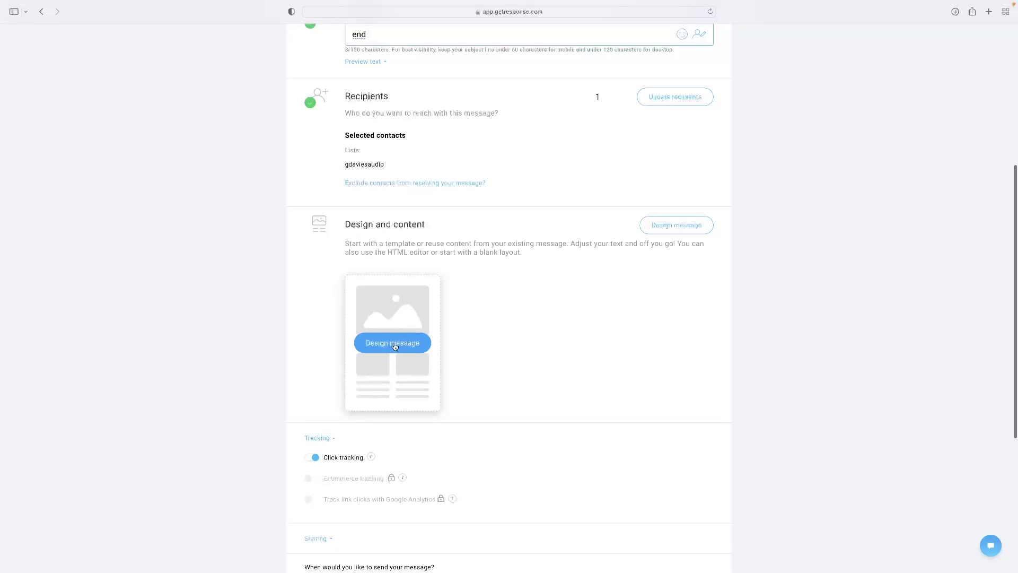
left_click(398, 344)
scroll(594, 287, "down", 15)
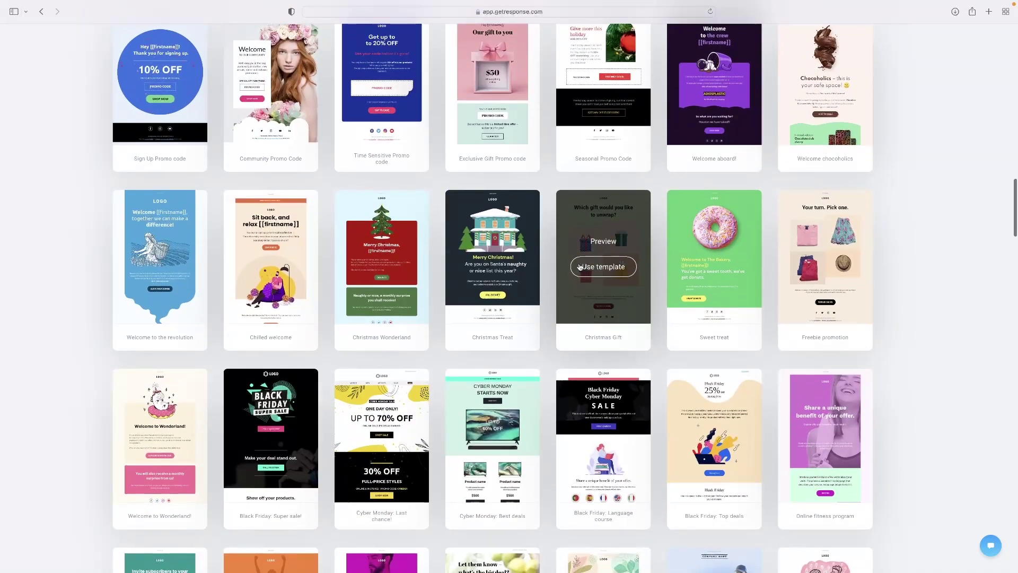
scroll(582, 273, "down", 10)
scroll(575, 266, "down", 1)
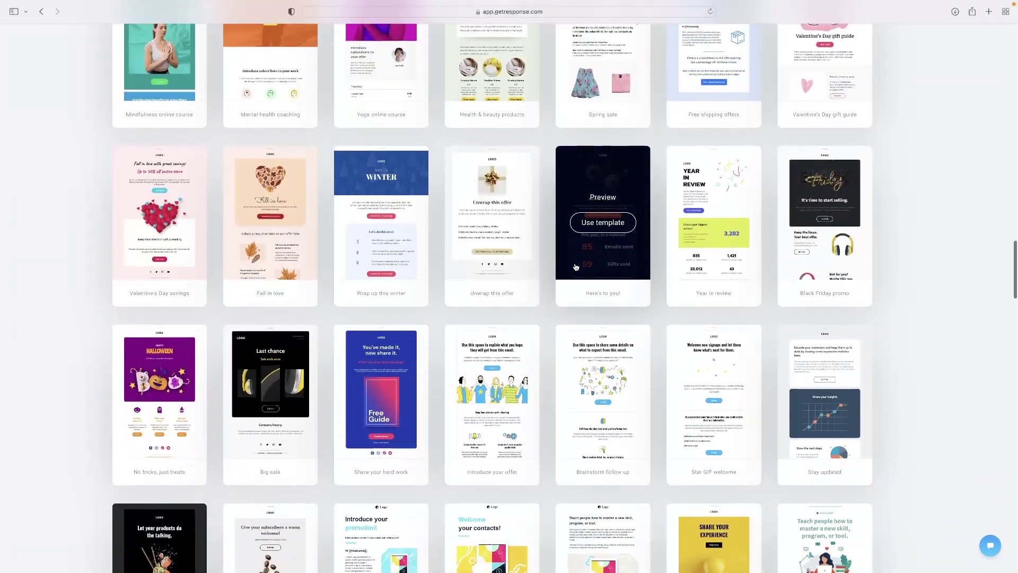
scroll(575, 267, "down", 5)
scroll(576, 267, "up", 20)
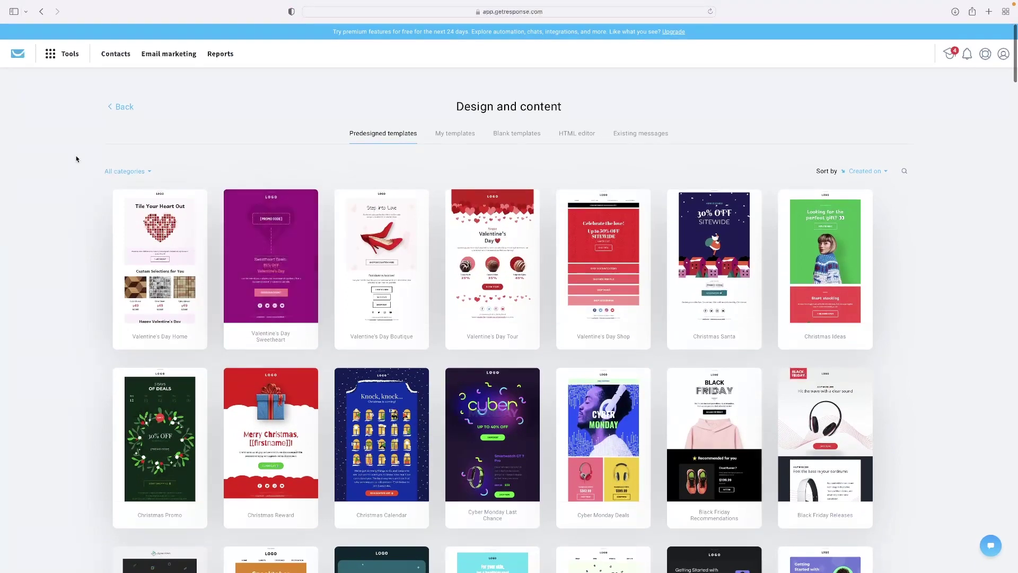
left_click(120, 174)
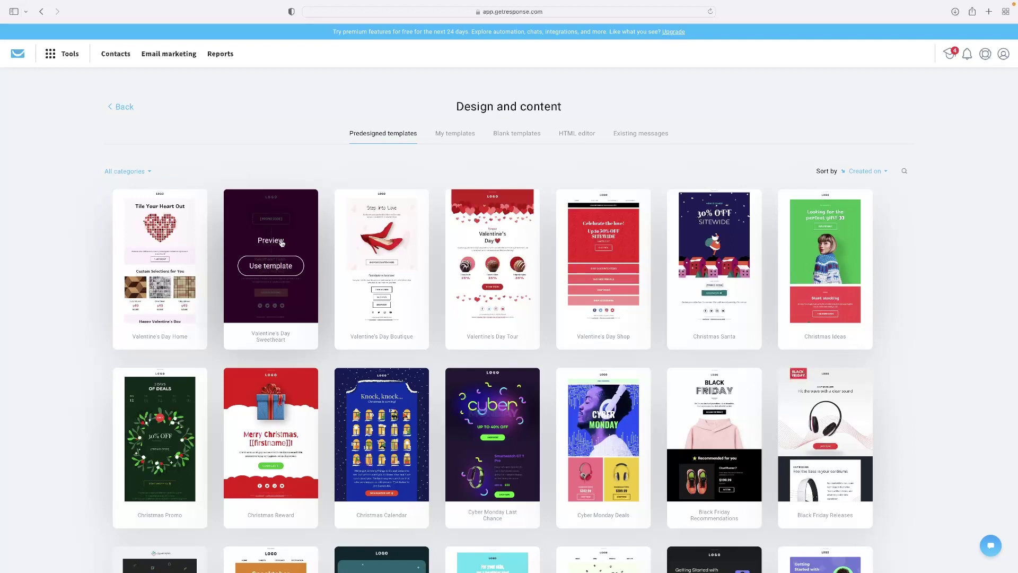
left_click(290, 273)
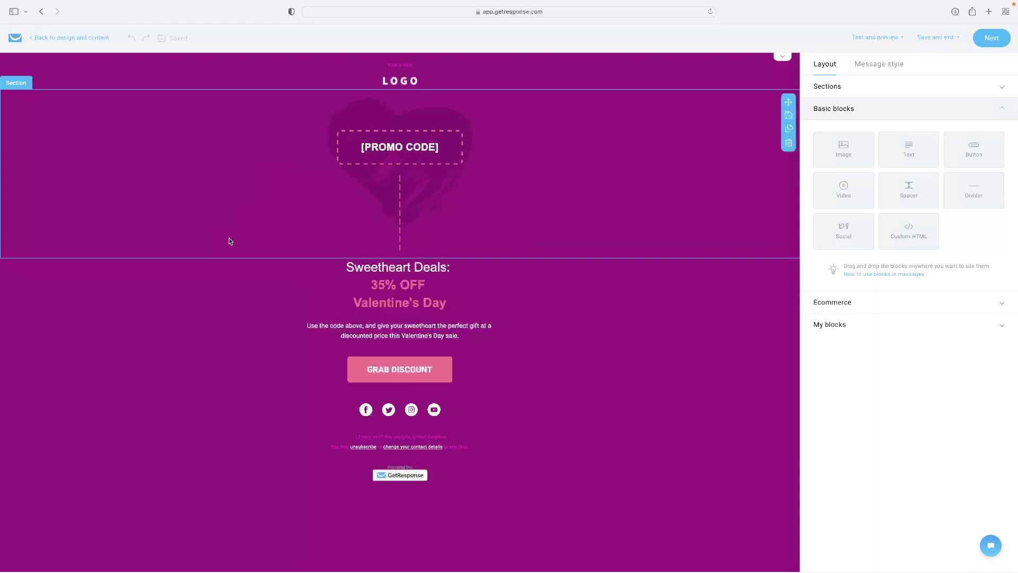
Replace the paragraph between the Valentine's Day heading and the discount button with "TEST"
left_click(467, 277)
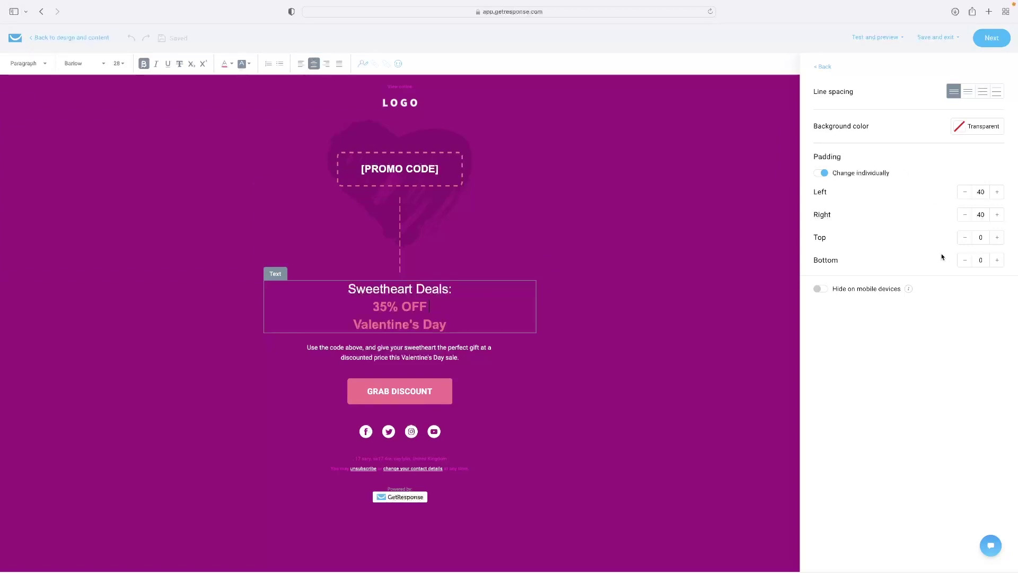
left_click(386, 384)
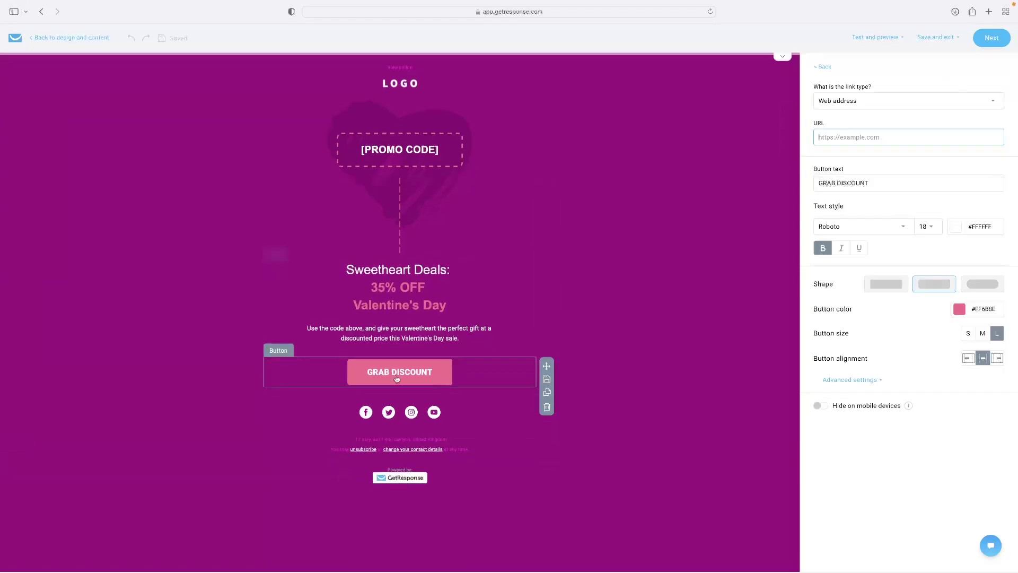
left_click(443, 332)
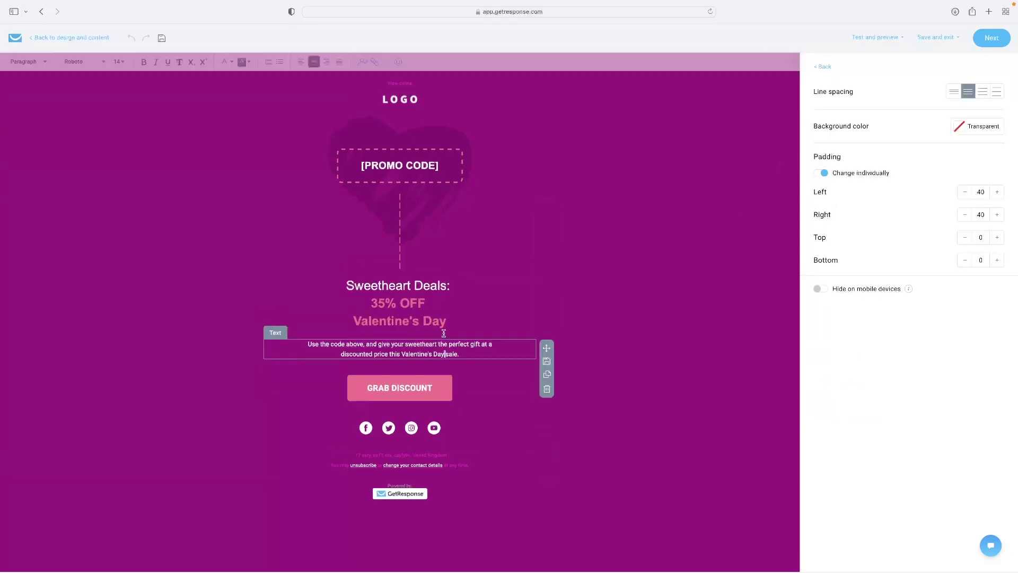
triple_click(444, 332)
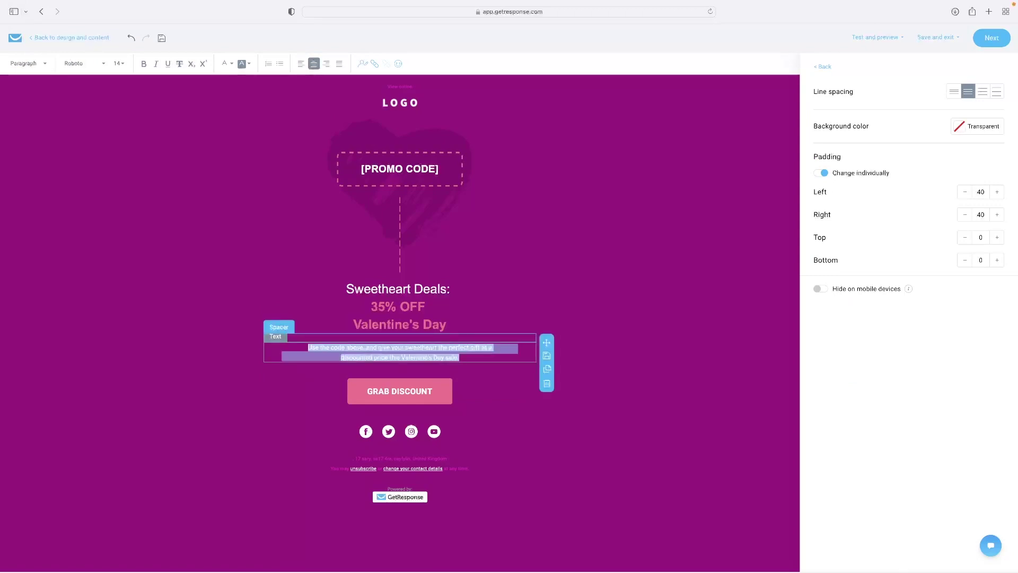
type("TEST")
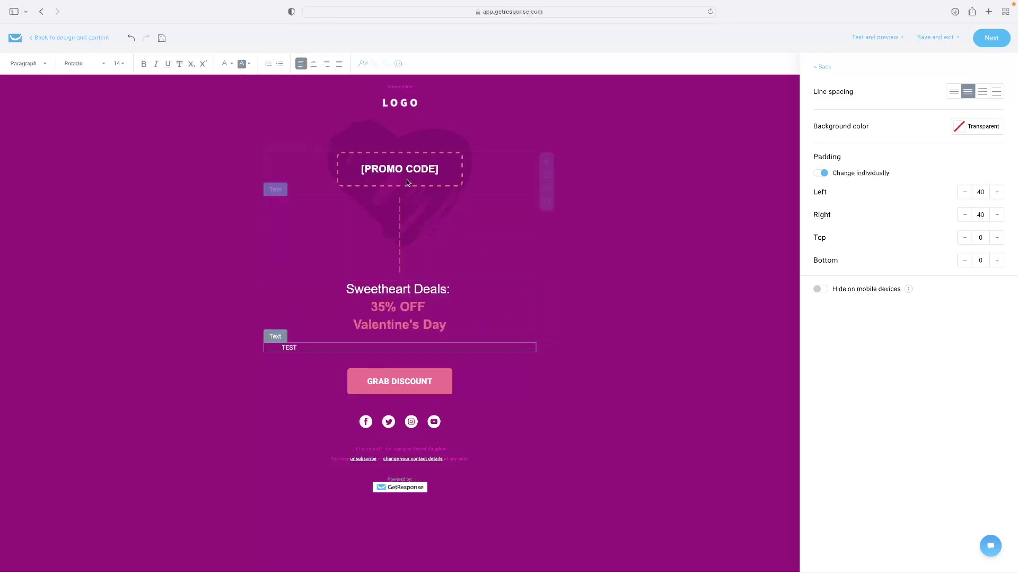
Finish the message design and send the newsletter immediately
left_click(425, 387)
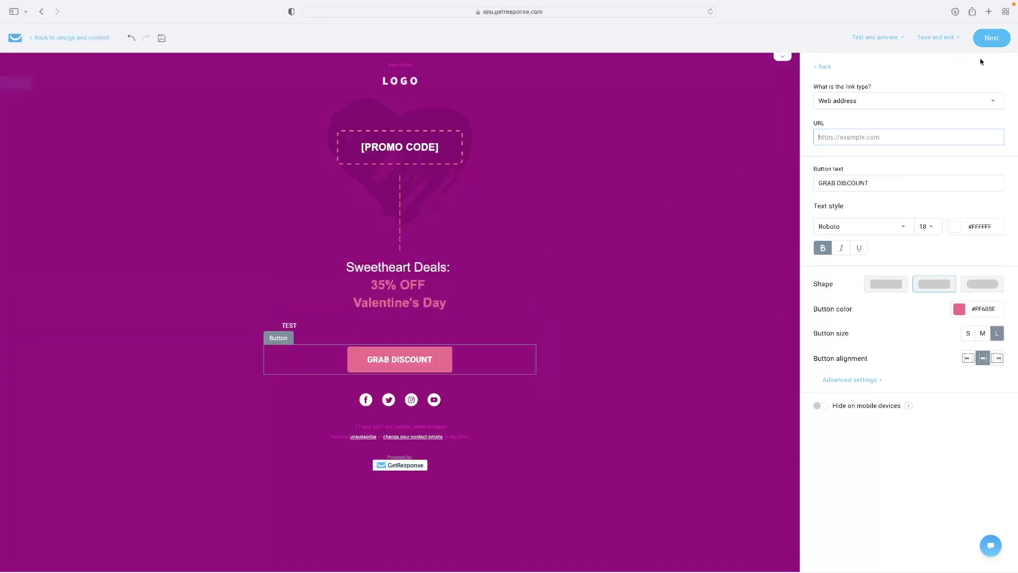
left_click(995, 43)
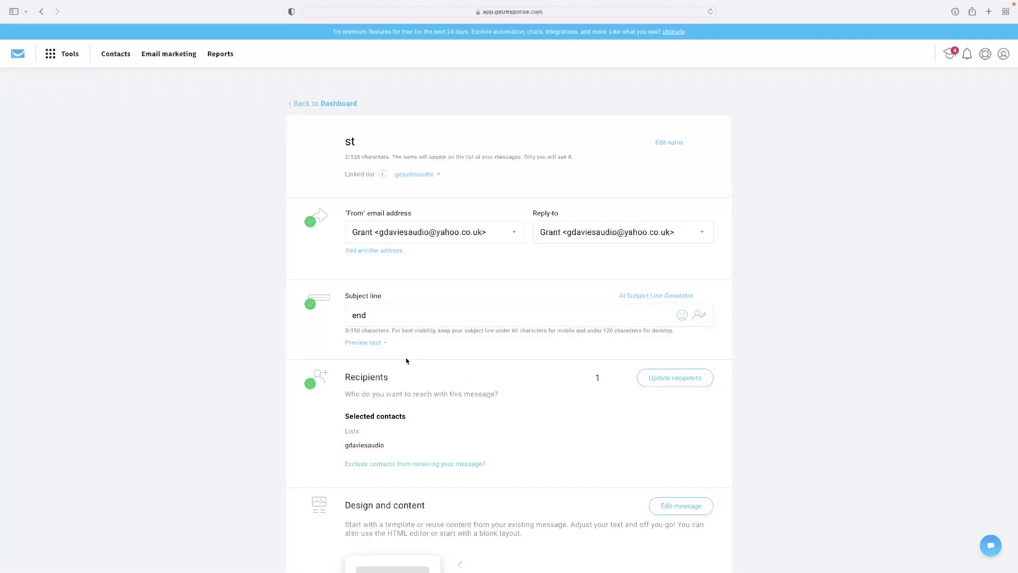
scroll(405, 359, "down", 15)
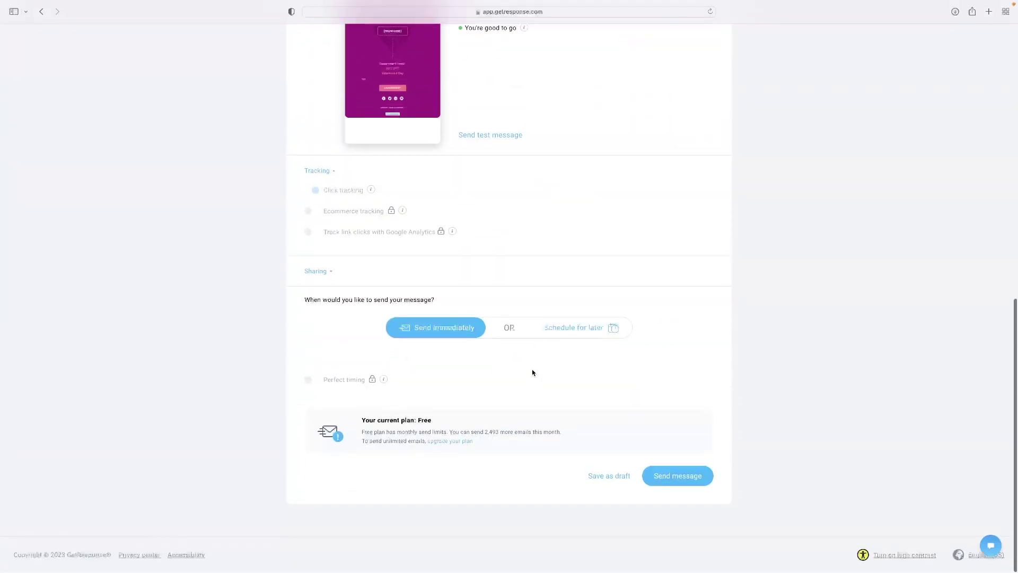
left_click(646, 483)
mouse_move(431, 135)
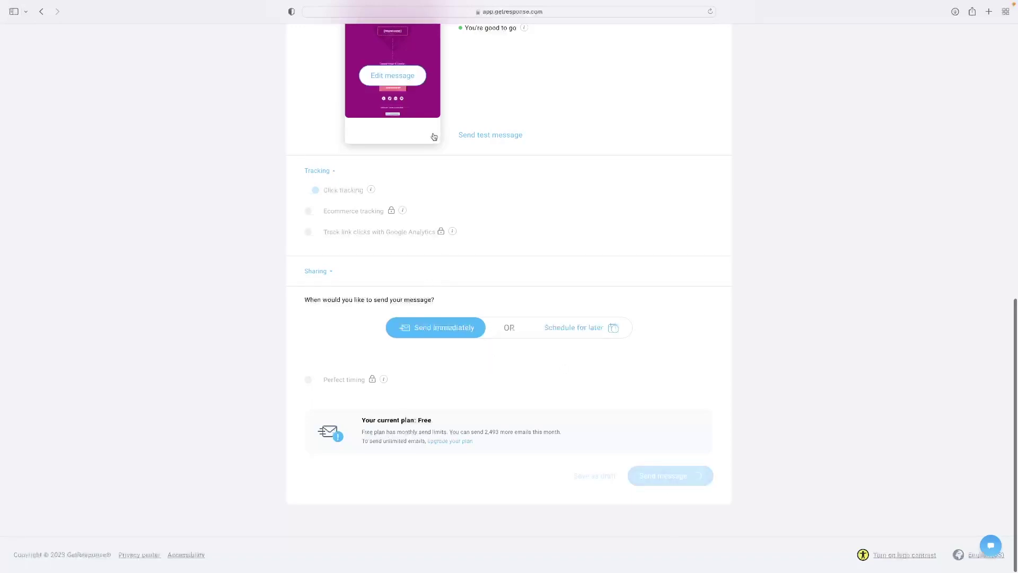